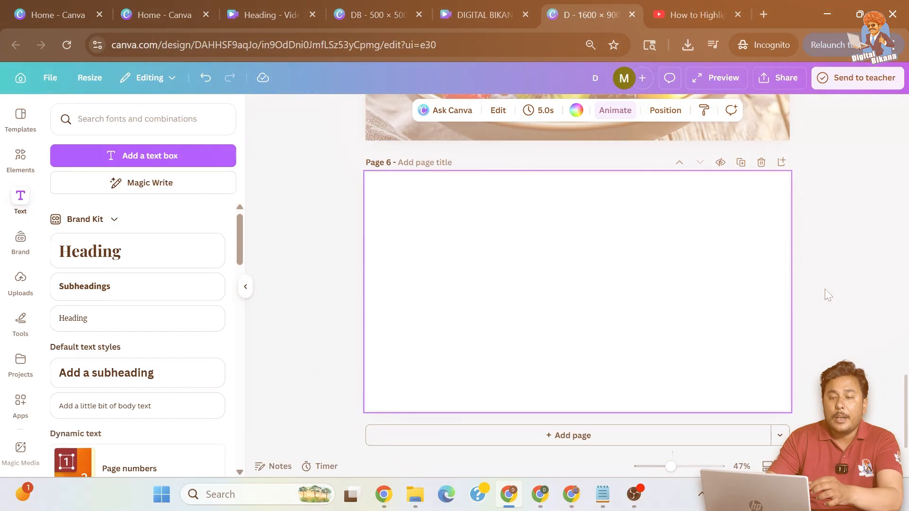
Step: Search the elements library for "food man" and show all the photo results
left_click(21, 159)
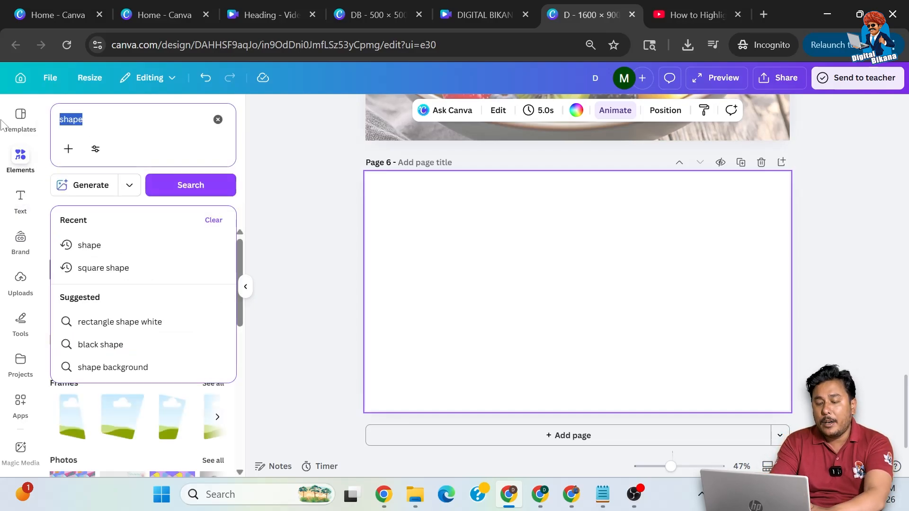
type("food man")
key("Return")
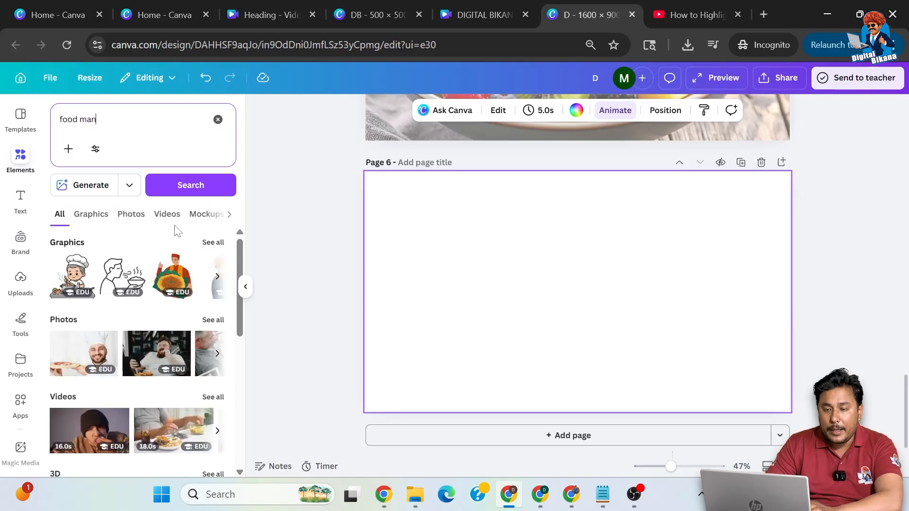
left_click(218, 326)
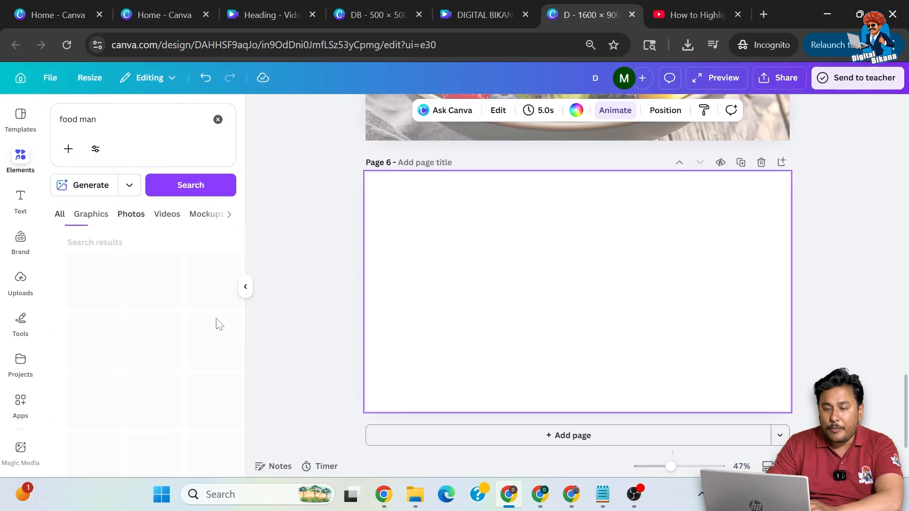
Step: Try the photo of the man eating a burger in a kitchen on page 6, and delete it from the page
scroll(170, 377, "down", 1)
scroll(170, 377, "down", 3)
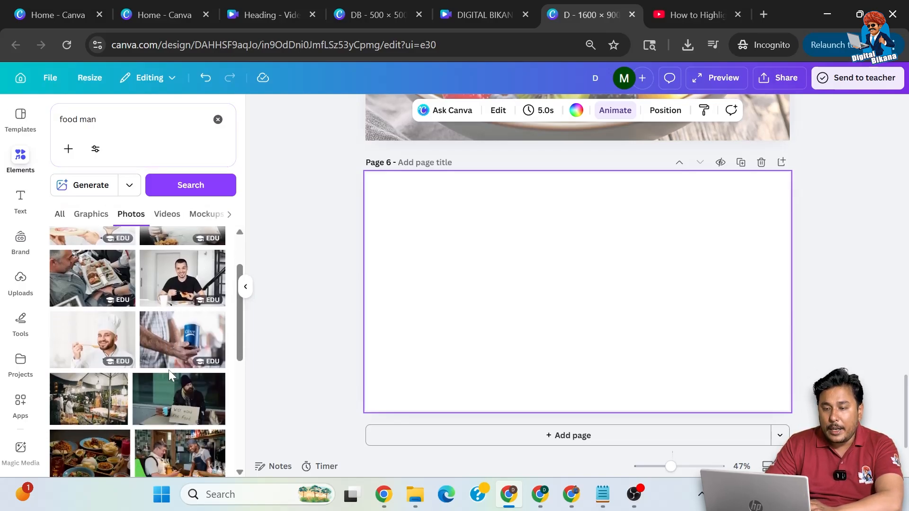
scroll(170, 377, "down", 5)
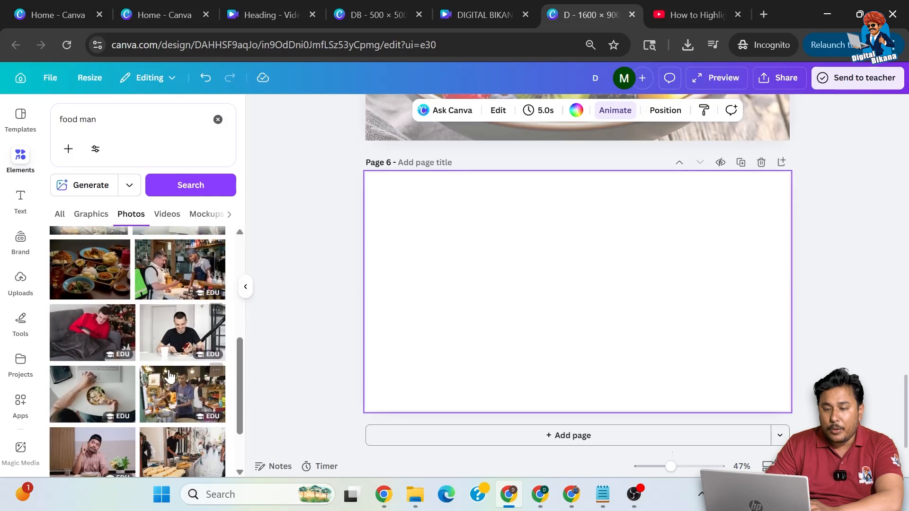
scroll(170, 378, "down", 5)
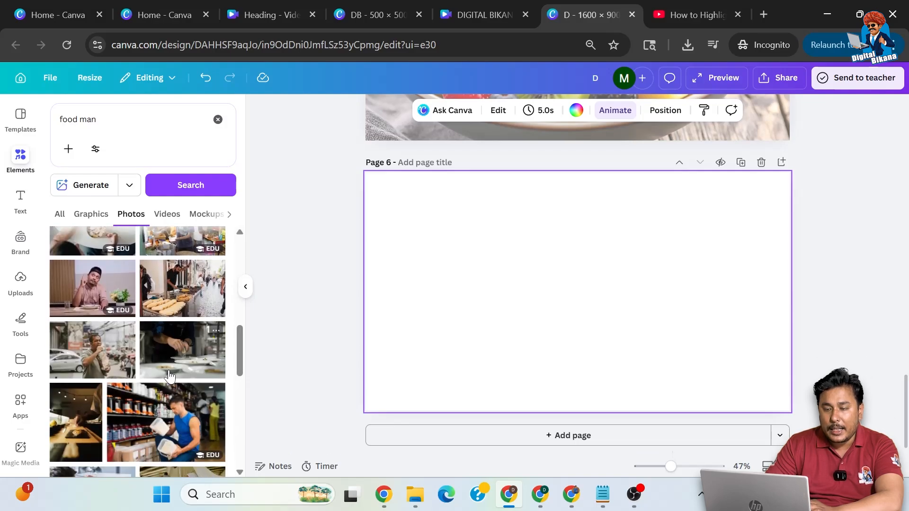
scroll(170, 377, "down", 3)
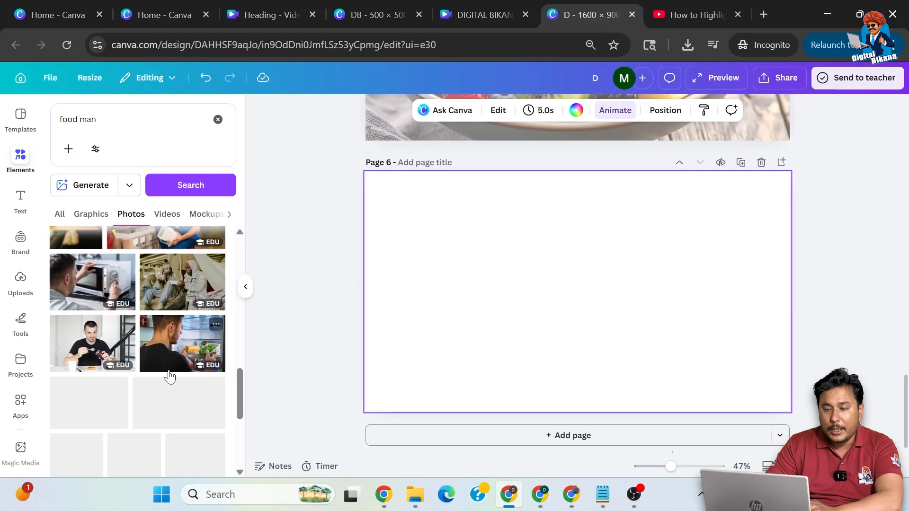
scroll(169, 377, "down", 5)
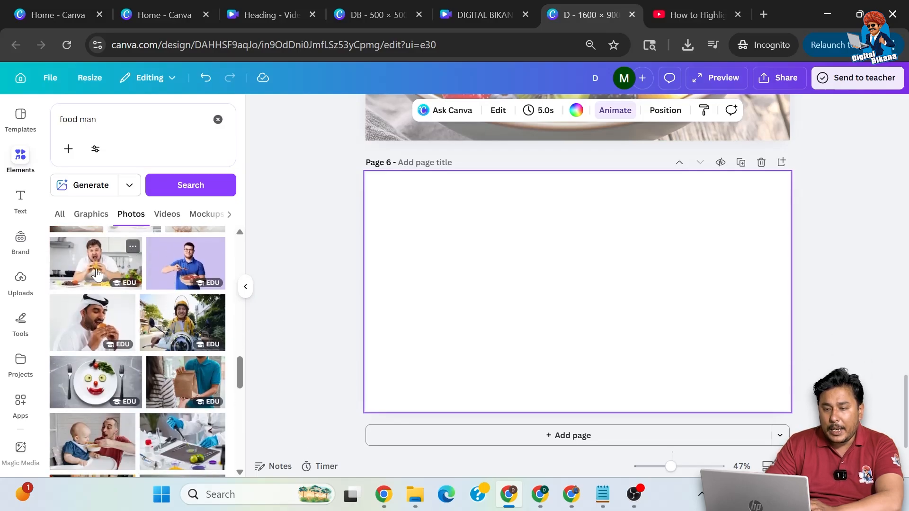
left_click(94, 276)
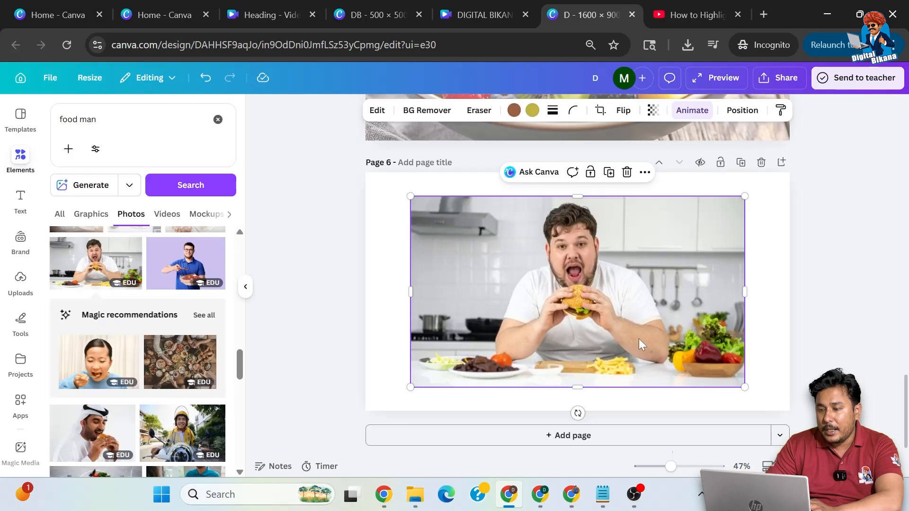
left_click(626, 172)
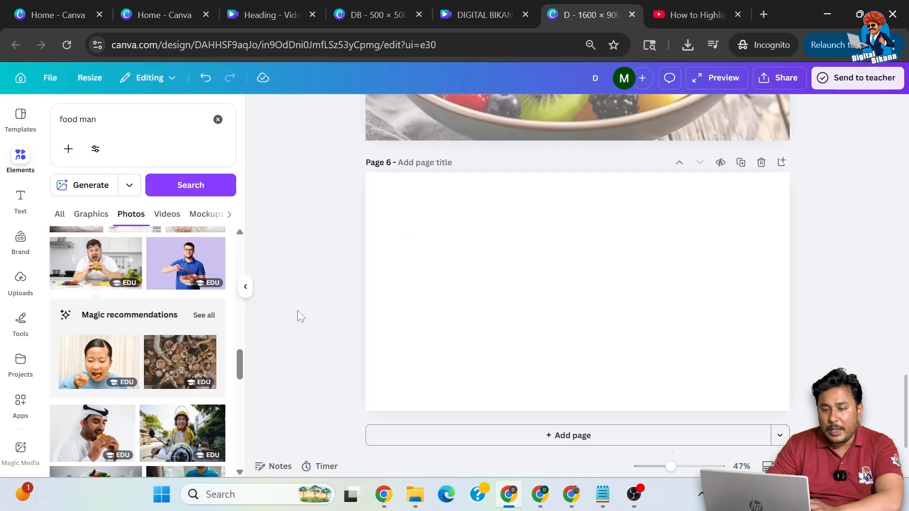
Step: Add the photo of the bearded man eating salad to page 6 and set it as the page background
scroll(171, 384, "down", 5)
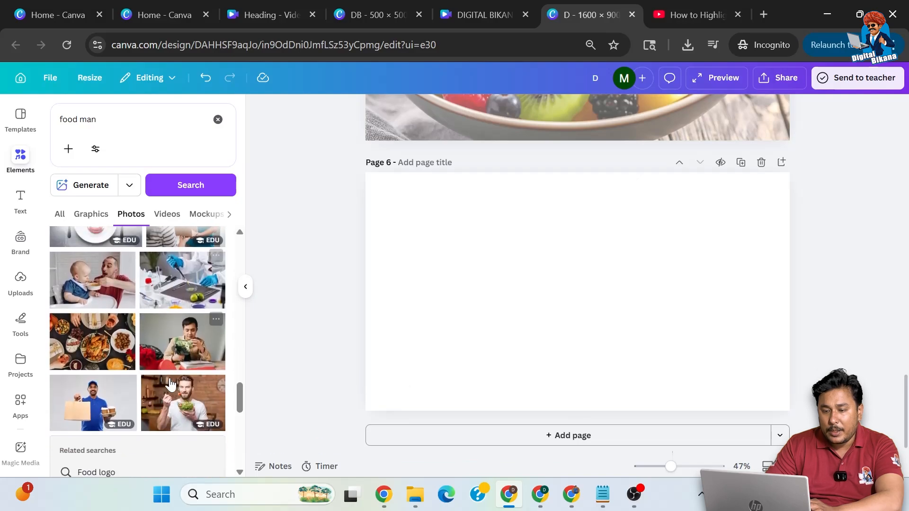
left_click(170, 384)
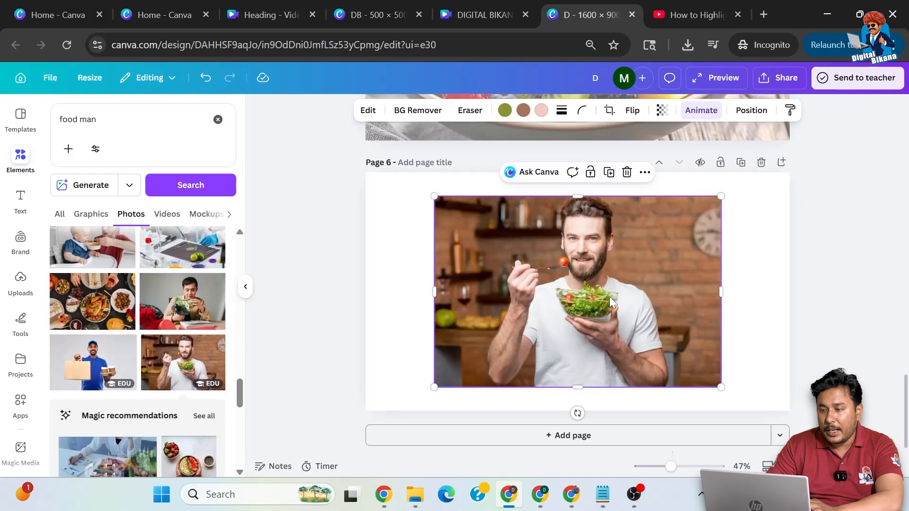
left_click(646, 174)
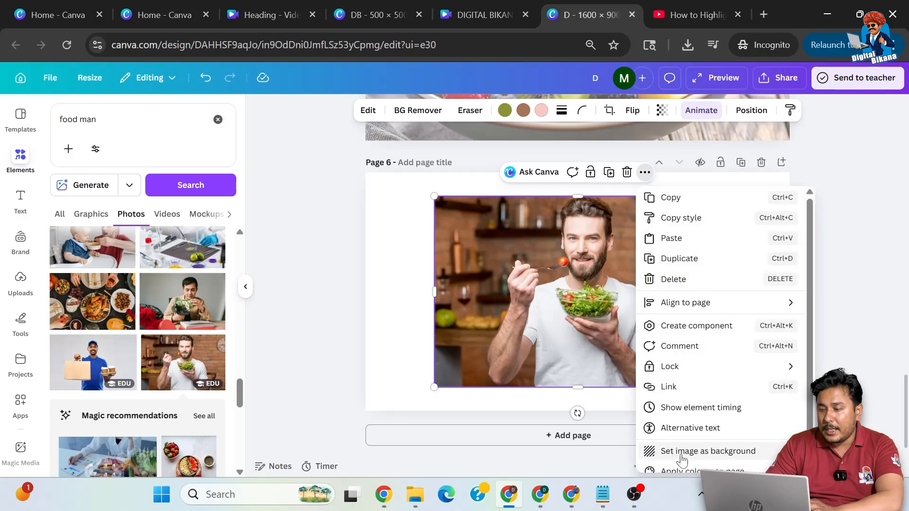
left_click(706, 452)
Step: Reposition the background photo within its crop so its top edge meets the top of page 6
left_click(653, 249)
double_click(652, 245)
left_click_drag(651, 273, 651, 278)
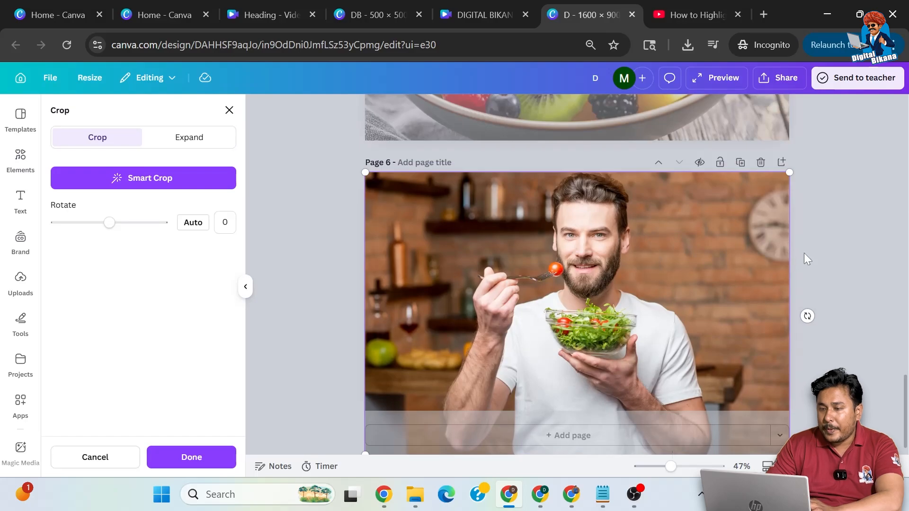
left_click(833, 254)
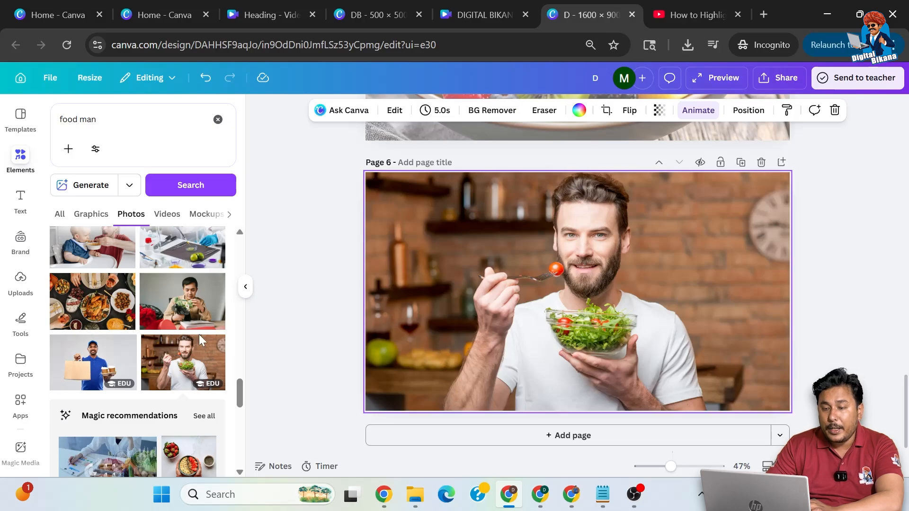
Step: Add a second copy of the salad-eating man photo over the background and remove that copy's background
left_click(189, 359)
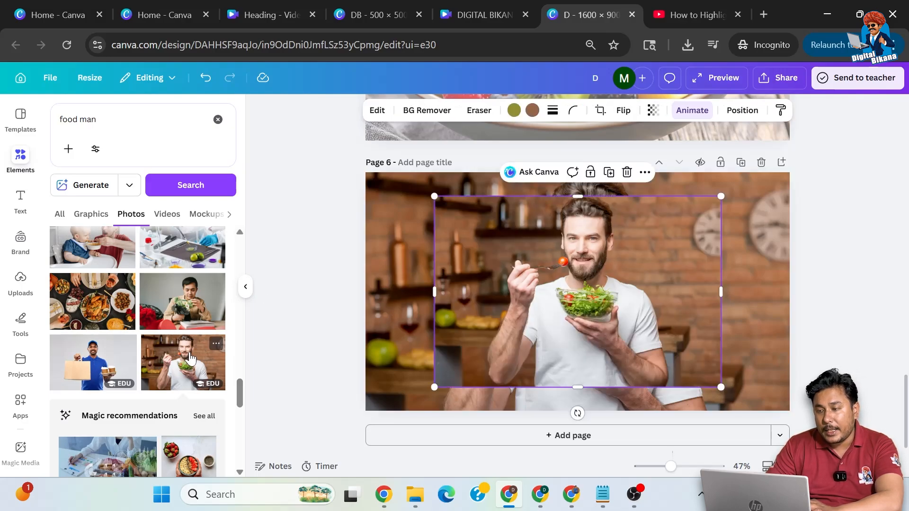
mouse_move(550, 283)
left_mouse_down()
mouse_move(674, 281)
mouse_move(556, 290)
left_mouse_up()
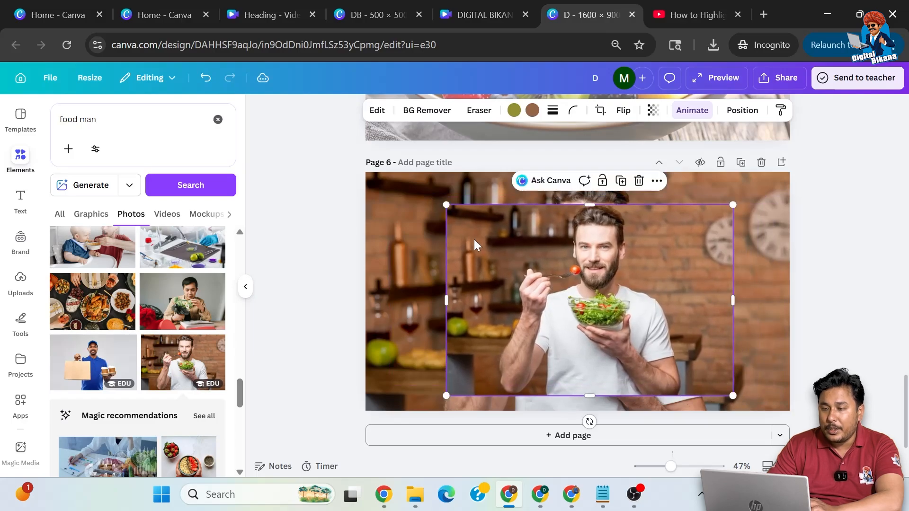
left_click(418, 113)
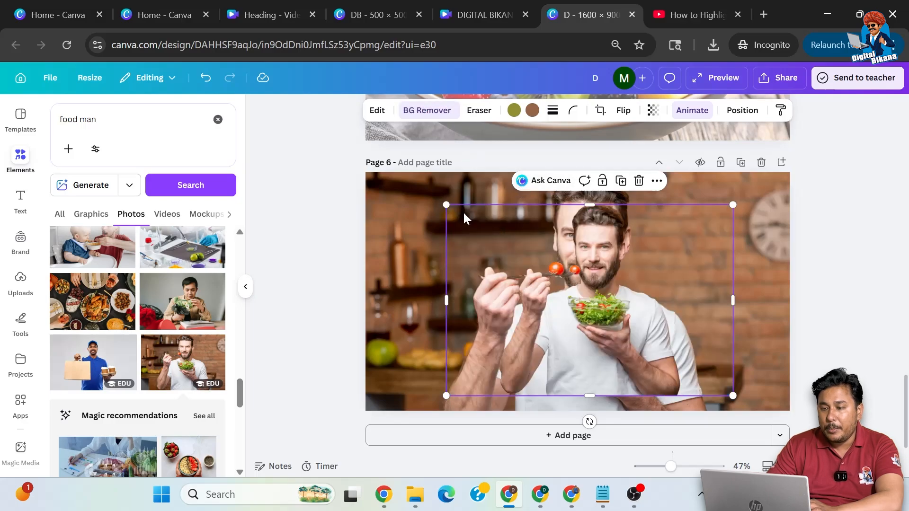
Step: Enlarge the cutout of the man and move it roughly over the man in the background photo
left_click_drag(448, 205, 424, 189)
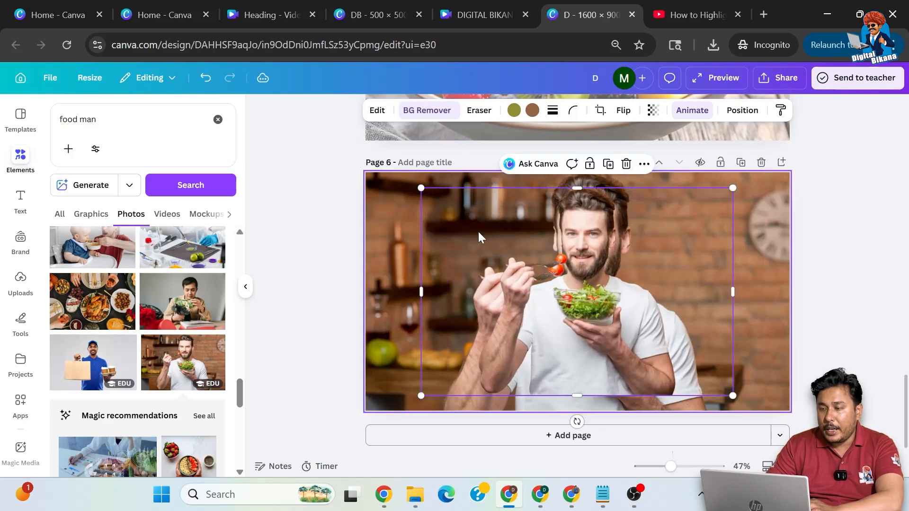
left_click_drag(729, 395, 780, 433)
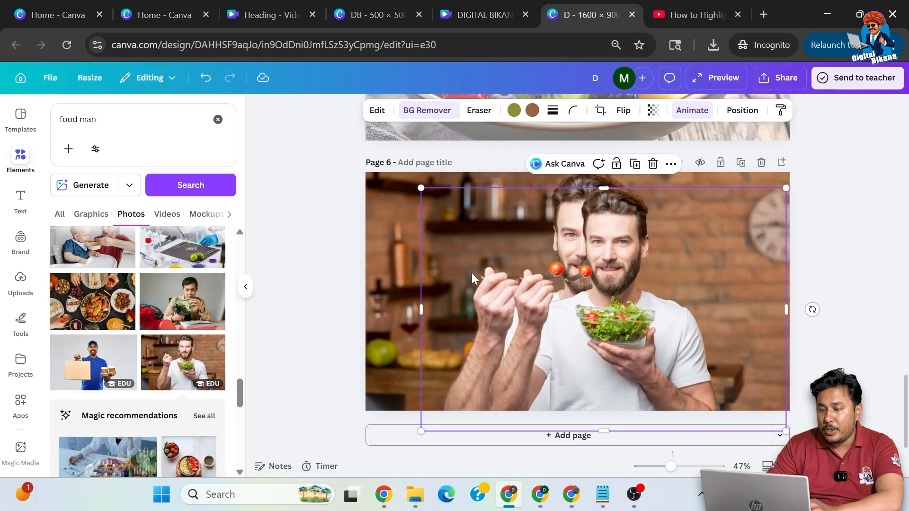
left_click_drag(578, 296, 559, 290)
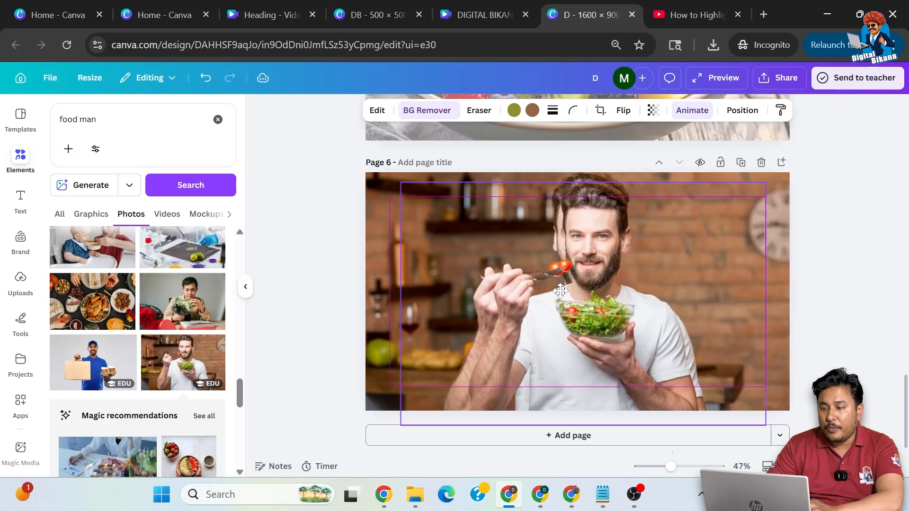
Step: Set the cutout's transparency to 44 and scale it up from its corners to match the man underneath
left_click(653, 110)
left_click_drag(680, 158, 633, 168)
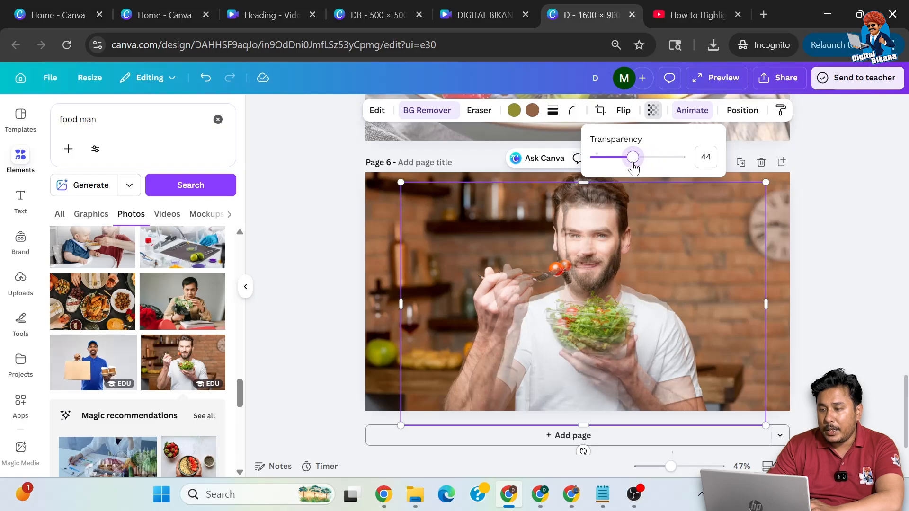
left_click_drag(400, 183, 385, 174)
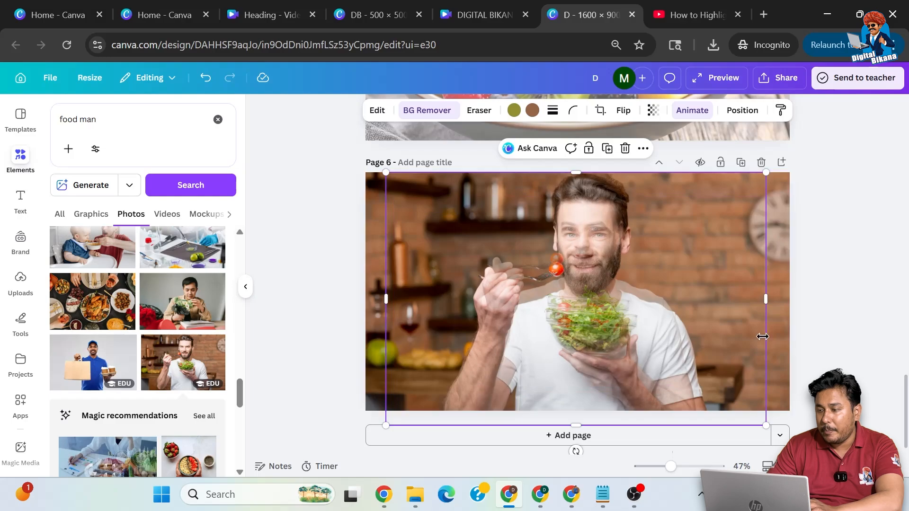
left_click_drag(766, 425, 780, 435)
left_click_drag(386, 435, 371, 444)
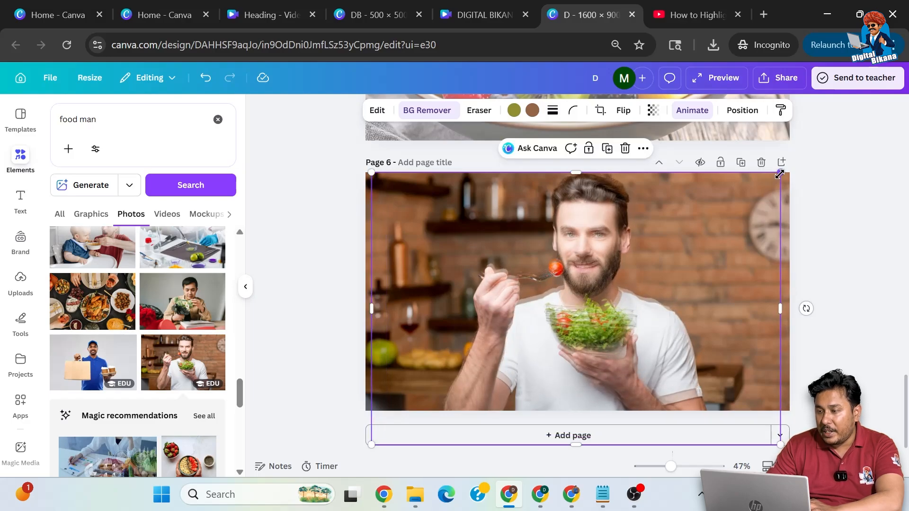
left_click_drag(780, 175, 785, 173)
Step: Fine-tune the cutout's size and vertical position over the man in the background
left_click_drag(671, 250, 673, 251)
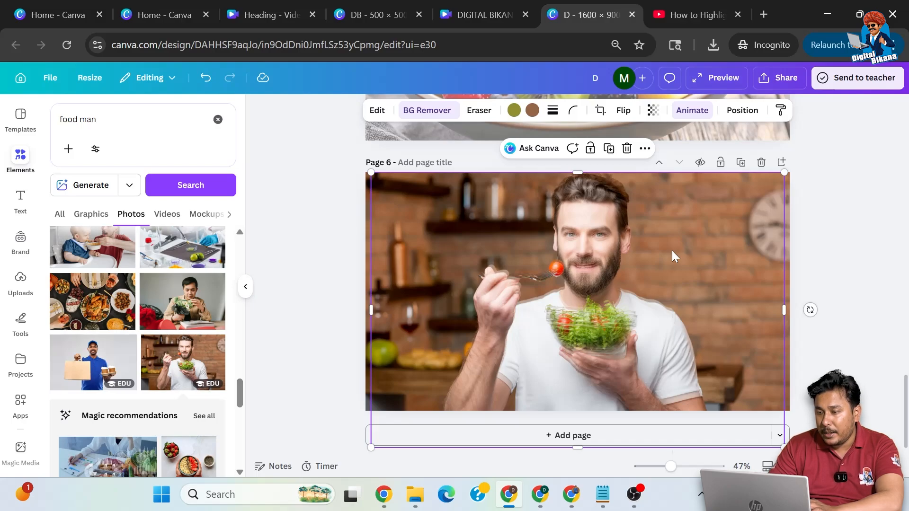
left_click_drag(784, 173, 788, 166)
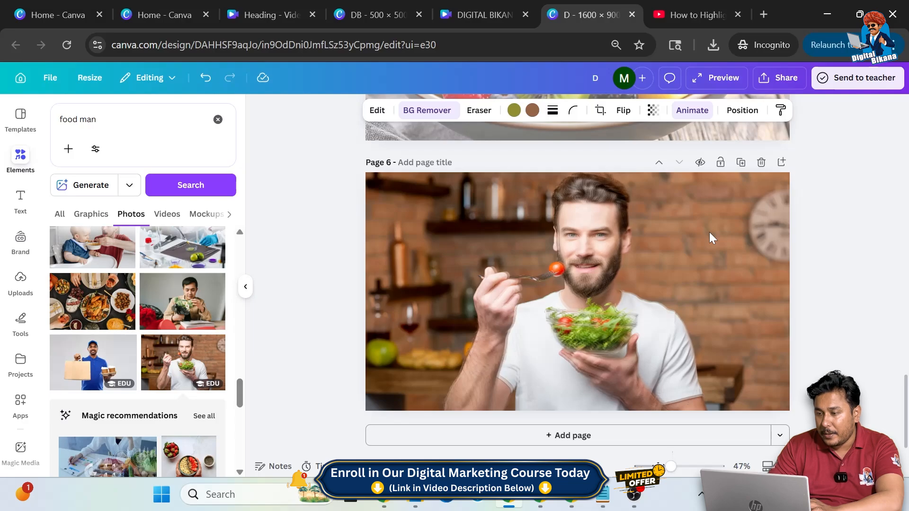
key("Down")
left_click_drag(790, 174, 788, 178)
key("Up")
key("Up")
key("Up")
key("Up")
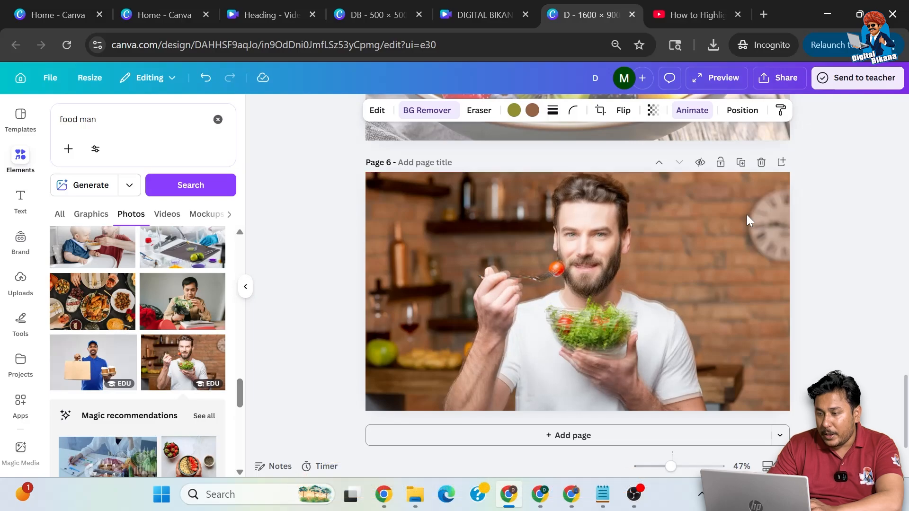
Step: Nudge the cutout to the left and enlarge it slightly so it lines up with the background man's outline
left_click(746, 215)
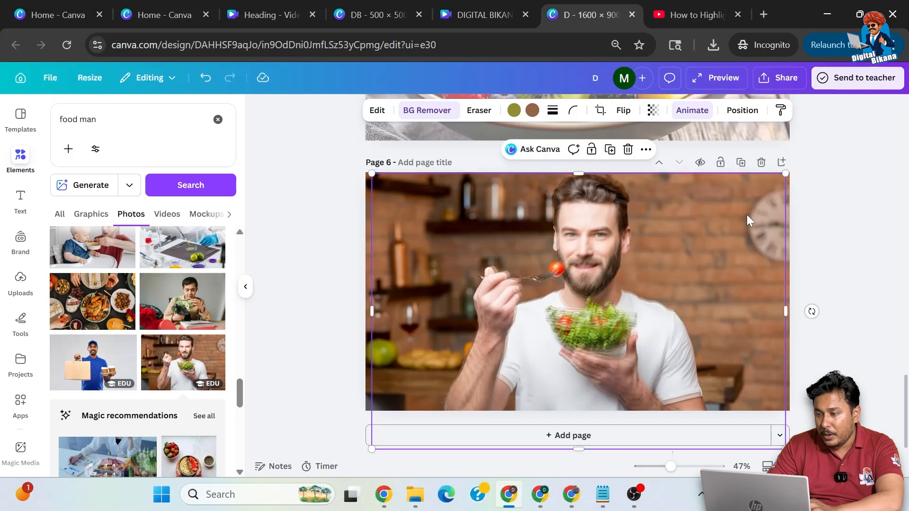
key("Left")
key("Left")
key("Left")
key("Left")
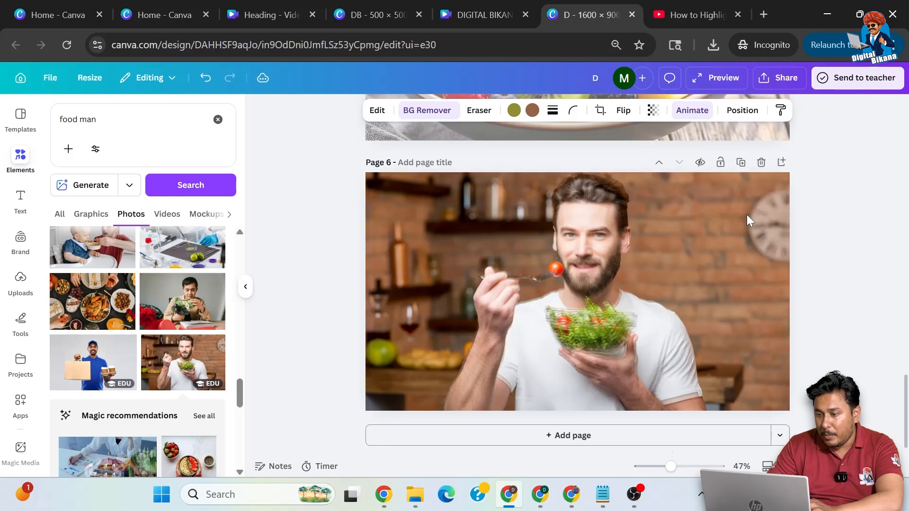
key("Down")
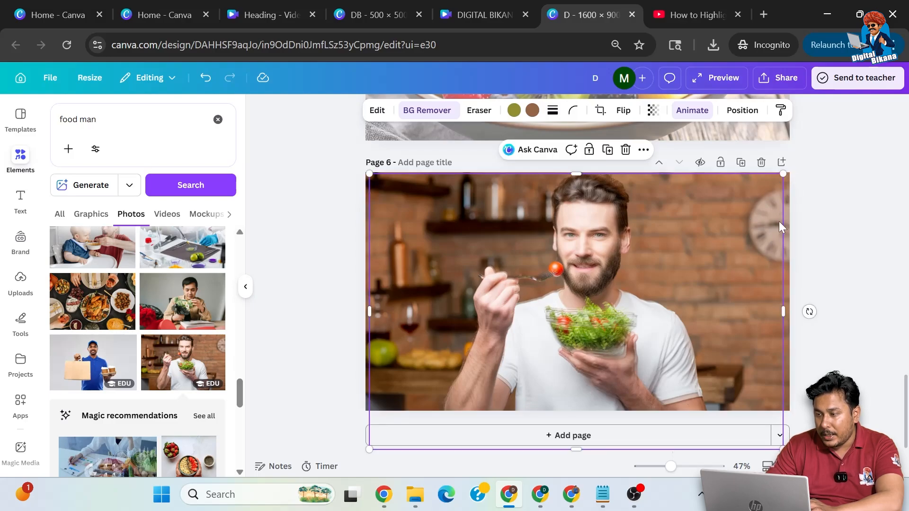
left_click_drag(785, 175, 790, 173)
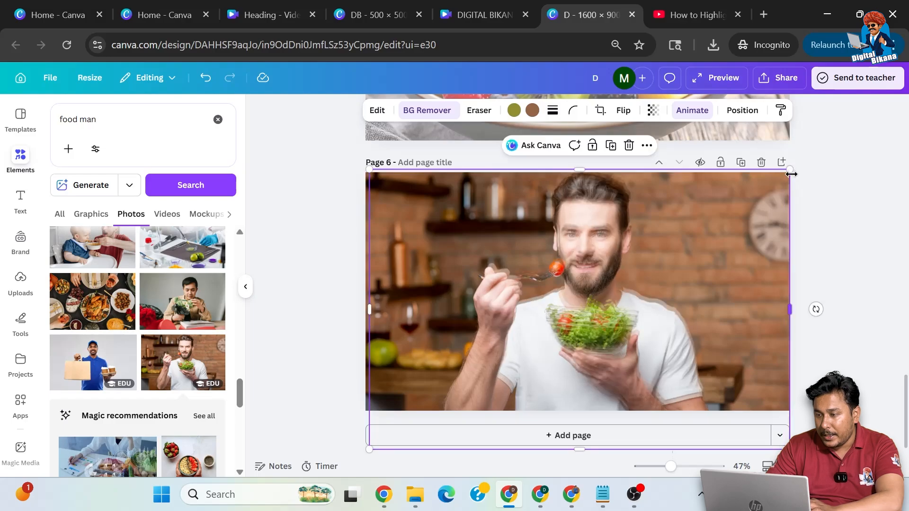
left_click(710, 236)
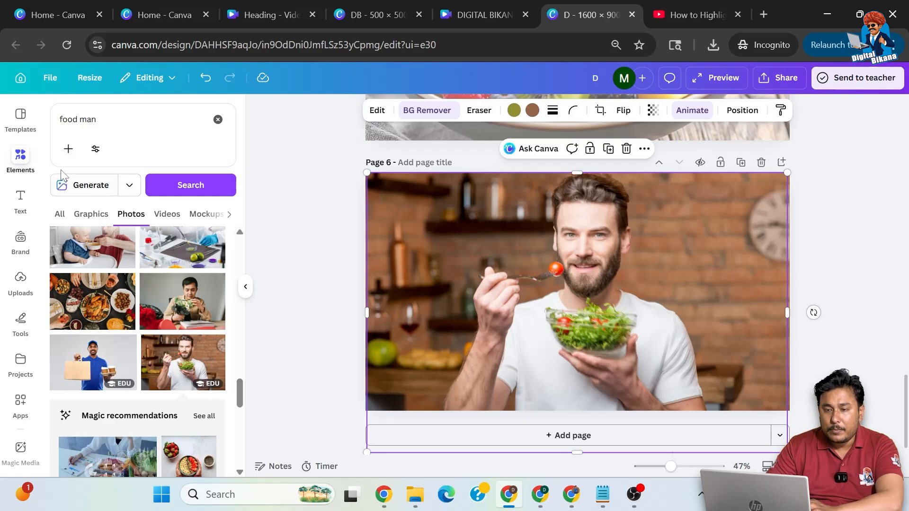
Step: Add a Brand Kit heading to page 6 and enlarge it across the man to about font size 229
left_click(21, 197)
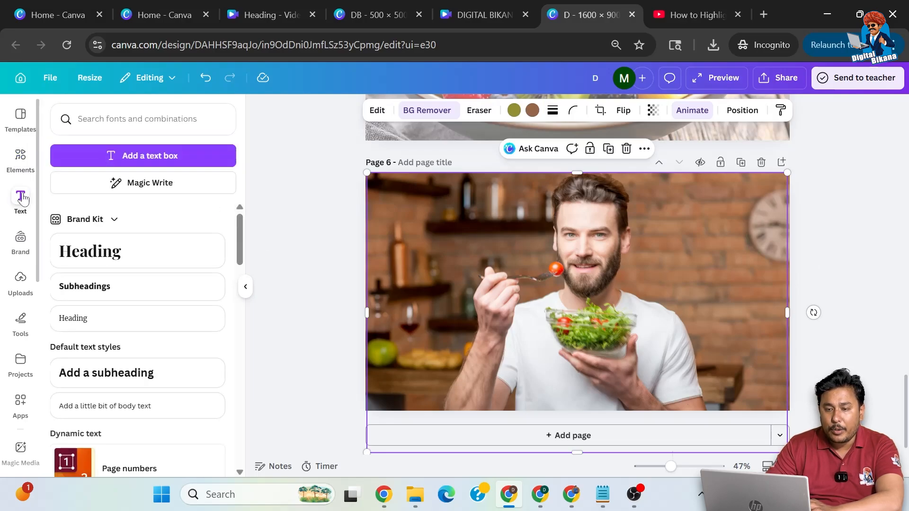
left_click(115, 251)
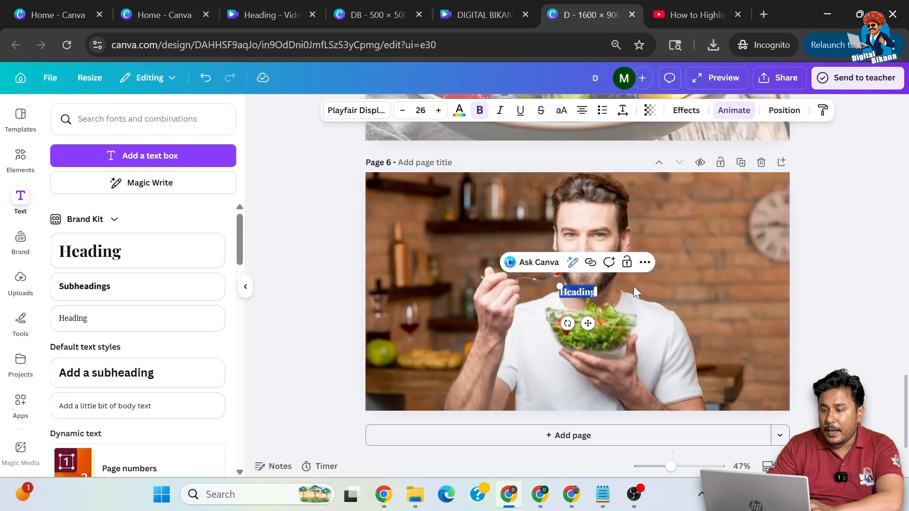
left_click_drag(559, 287, 429, 245)
left_click_drag(595, 297, 740, 352)
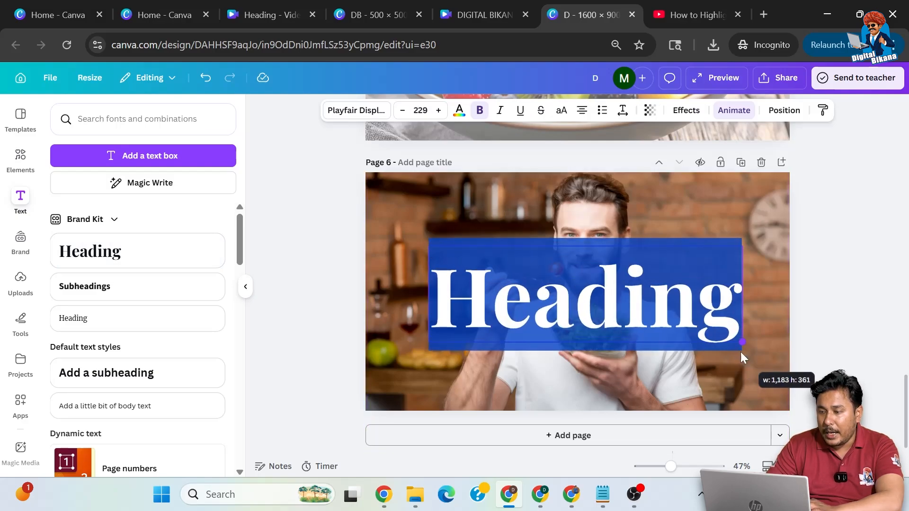
Step: Replace the heading's placeholder text on page 6 with "FOODIE" in capitals
left_click(649, 294)
key("ctrl+a")
type("Food")
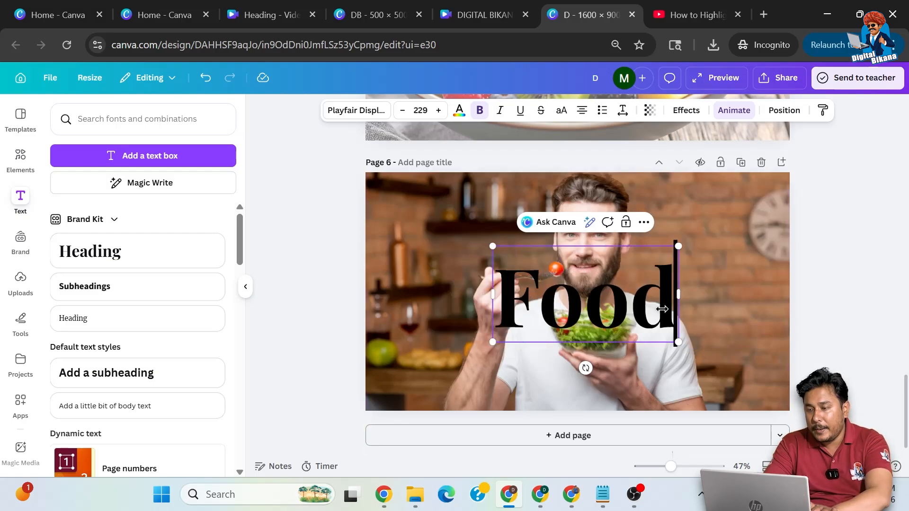
key("BackSpace")
key("BackSpace")
key("BackSpace")
type("OODIE")
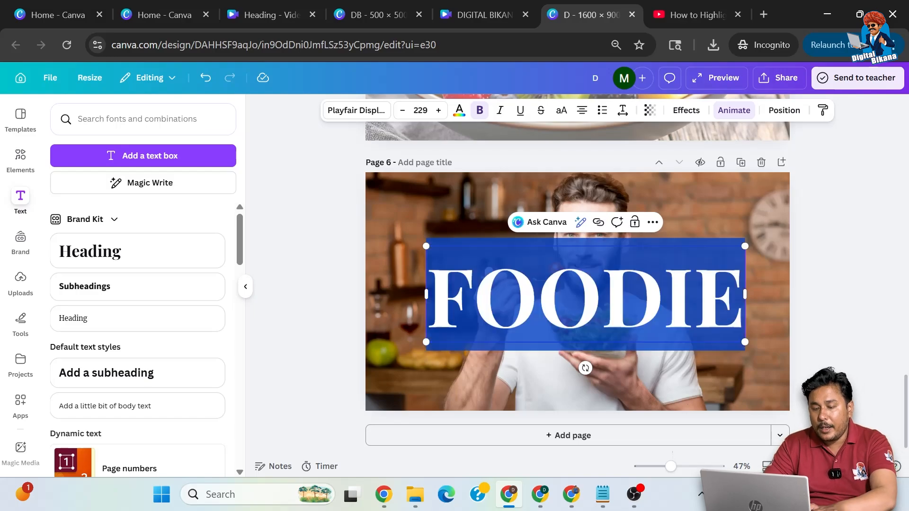
Step: Colour the FOODIE heading white and move it up so it crosses the man's face
key("ctrl+a")
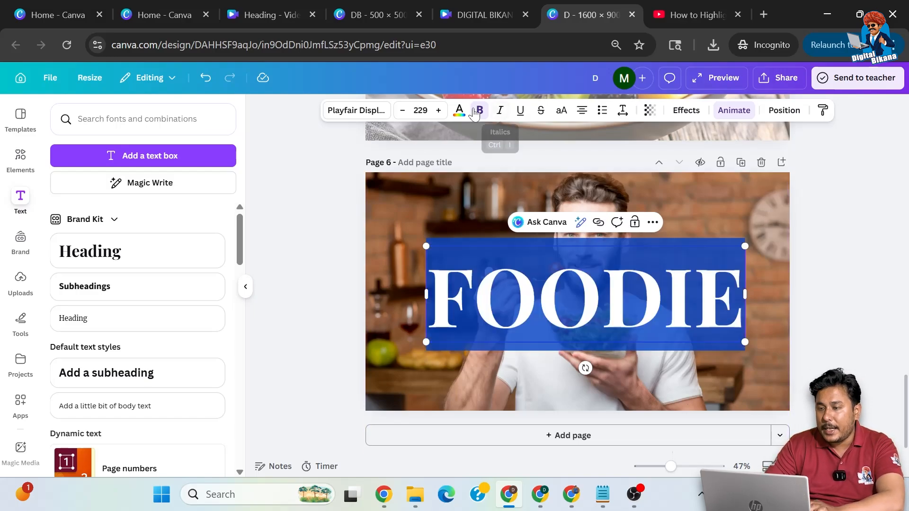
left_click(460, 111)
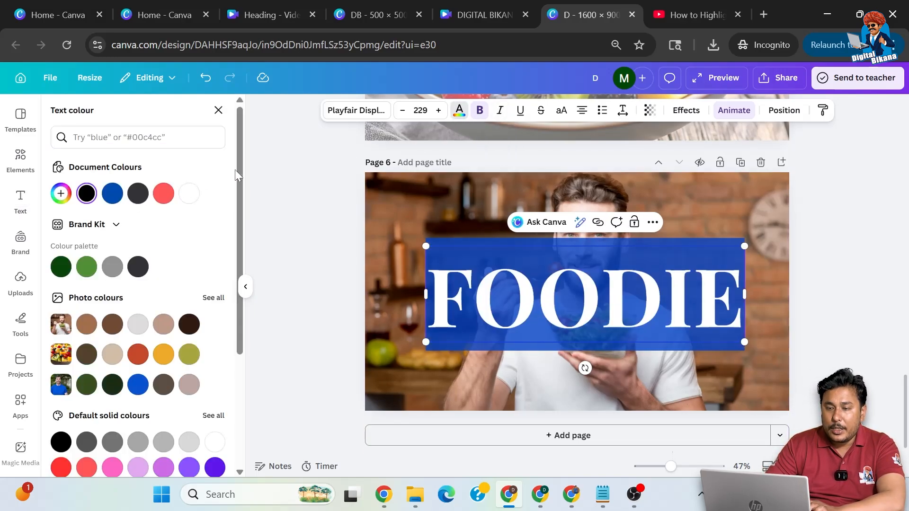
left_click(189, 194)
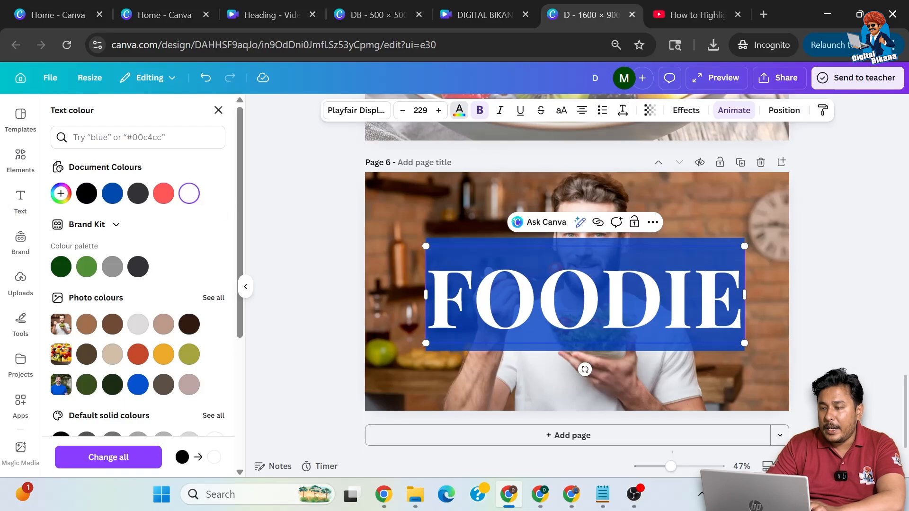
left_click(835, 303)
left_click(822, 299)
left_click_drag(671, 304, 672, 245)
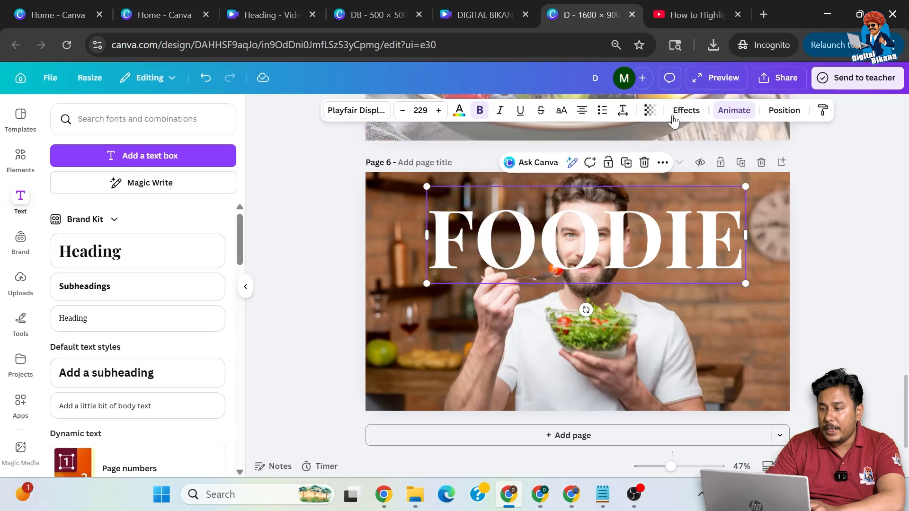
Step: Apply the Drop shadow effect to the FOODIE heading and set the shadow's transparency to 100
left_click(686, 111)
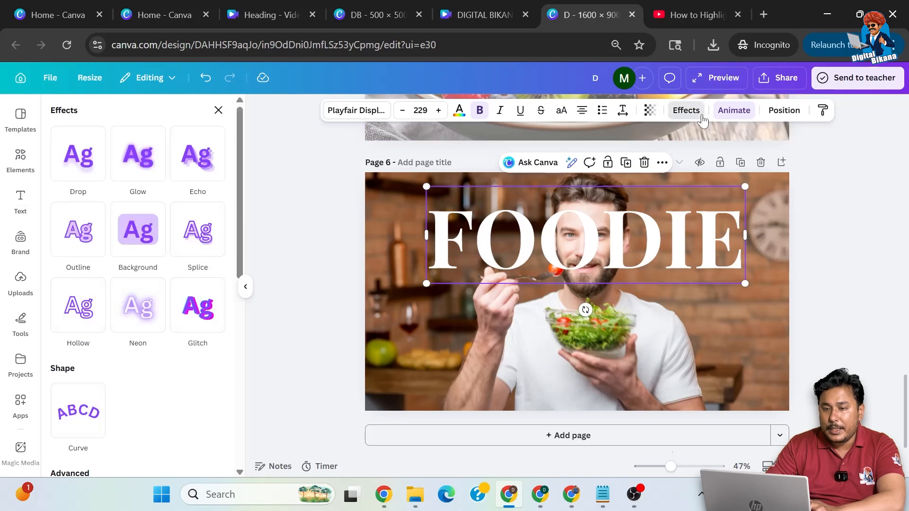
left_click(88, 175)
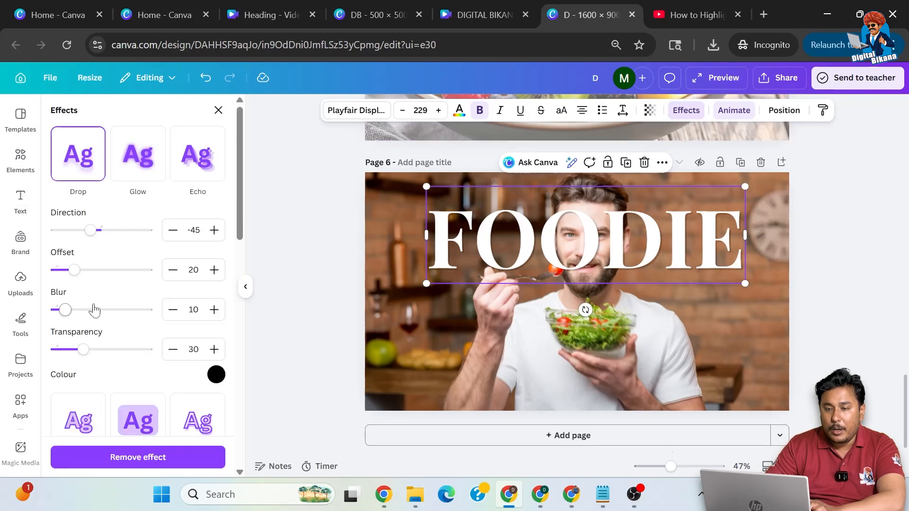
left_click_drag(84, 355, 149, 350)
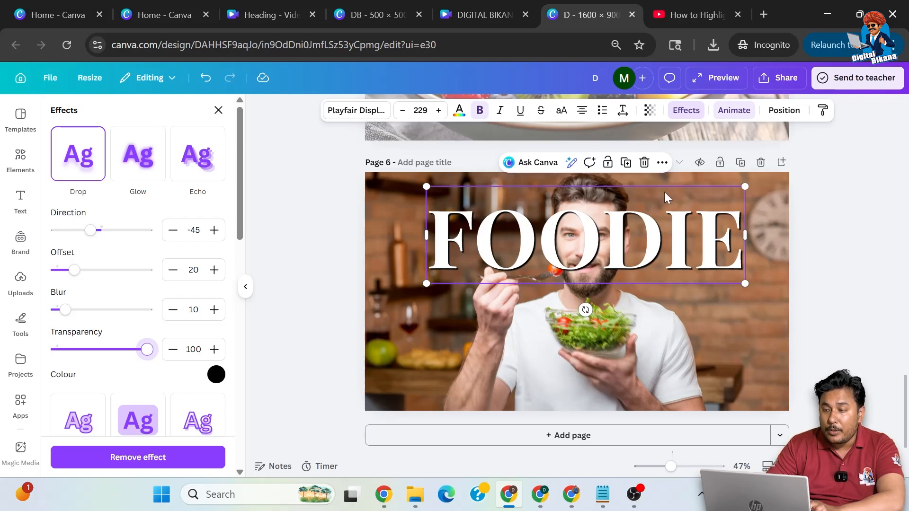
Step: Send the FOODIE heading backward in the layer order so it sits behind the man's cutout
left_click(663, 164)
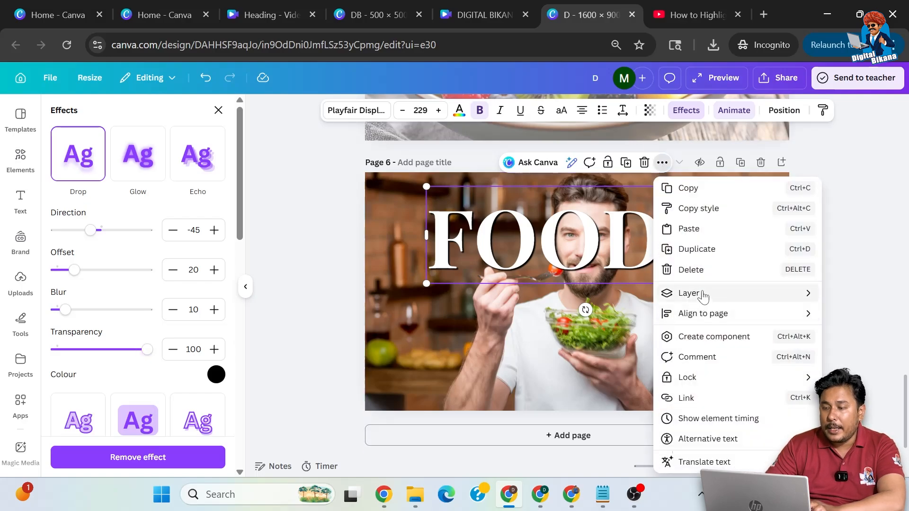
mouse_move(704, 296)
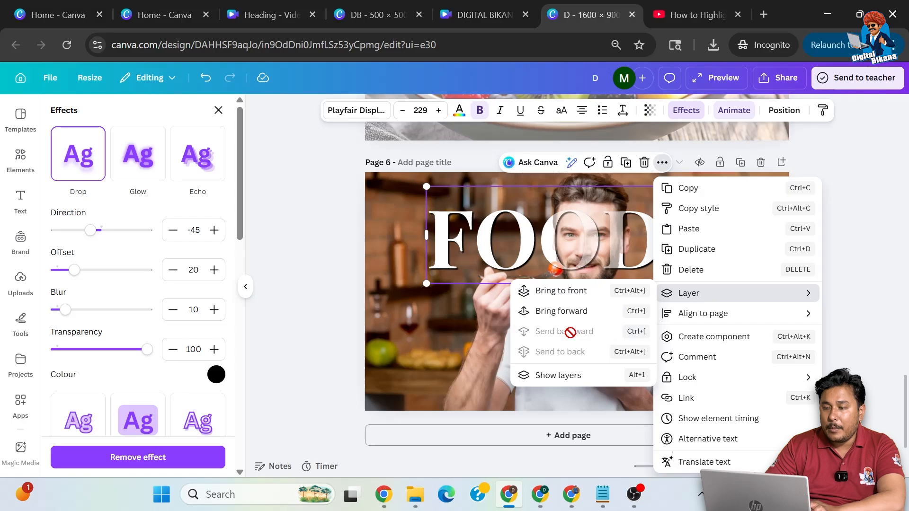
left_click(857, 286)
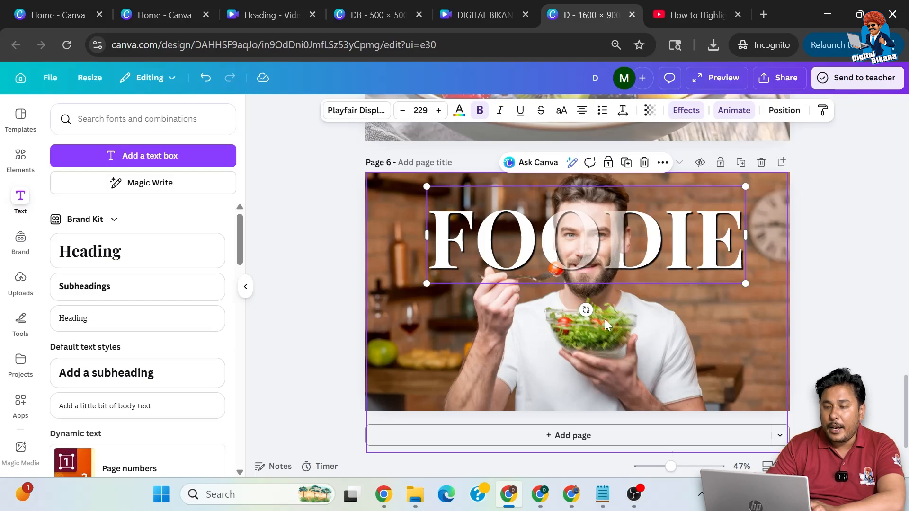
Step: Set the transparency of the man's cutout to 100 and deselect it
left_click(583, 341)
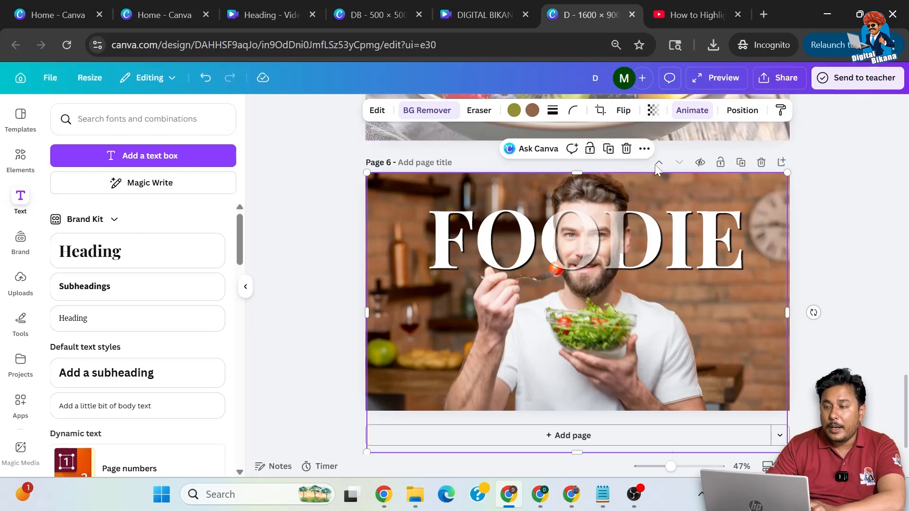
left_click(653, 111)
left_click_drag(632, 158, 745, 165)
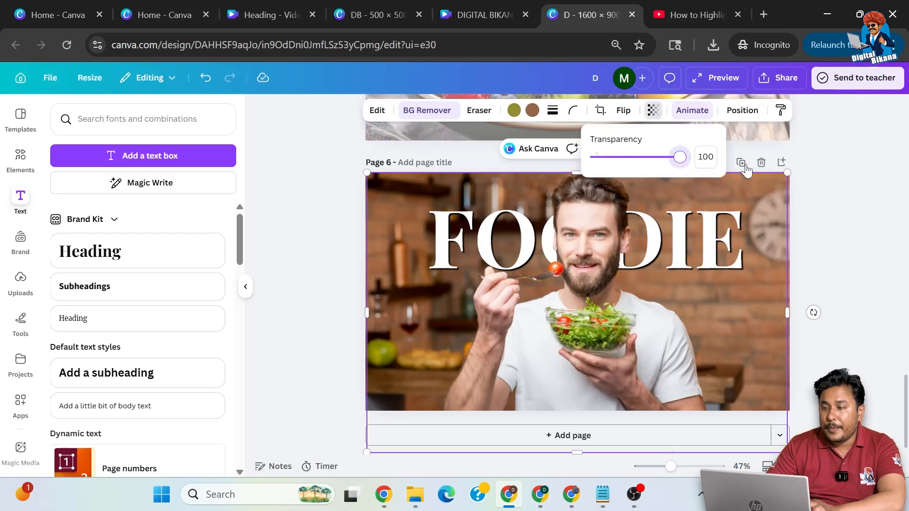
key("Escape")
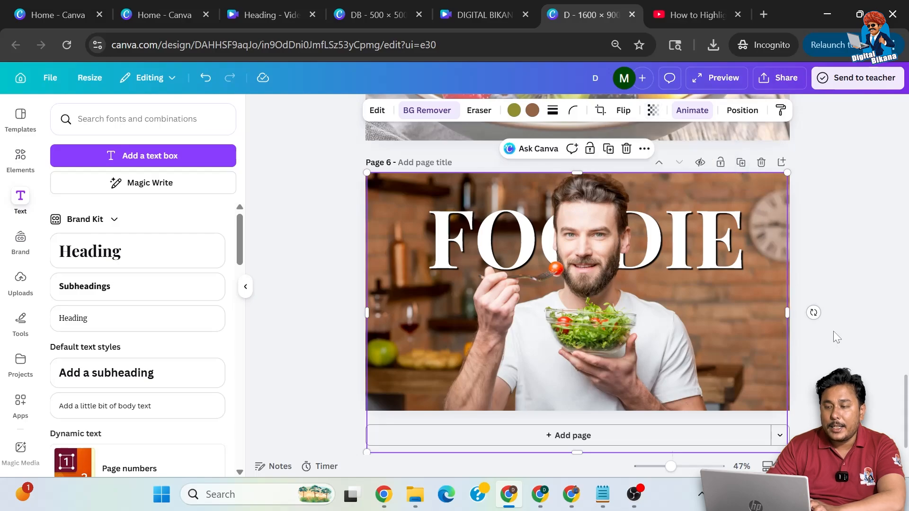
left_click(833, 337)
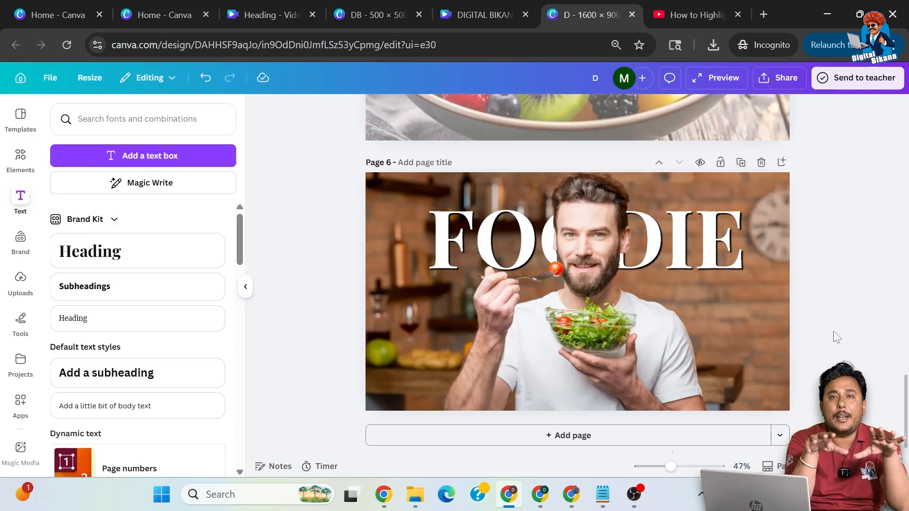